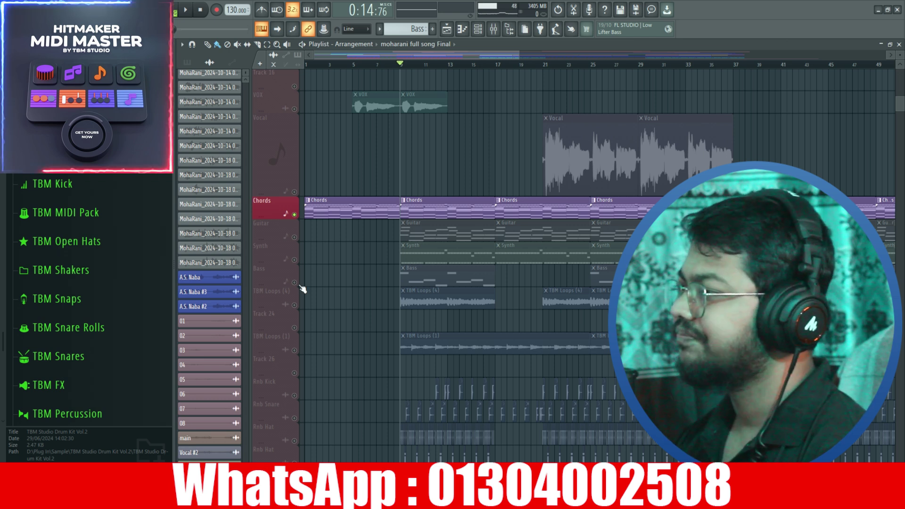
- Solo the Guitar track and play it from bar 9, and do the same with the Synth track
{"action": "left_click", "coordinate": [295, 240]}
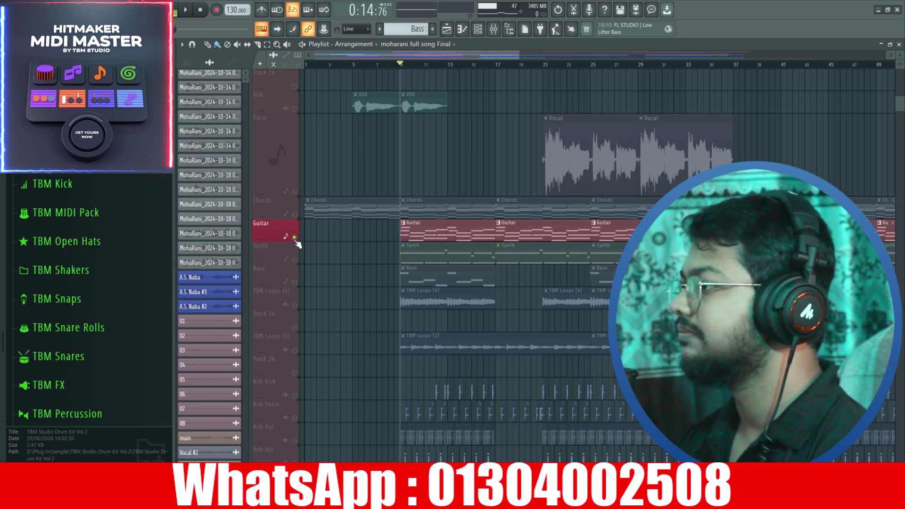
{"action": "key", "text": "space"}
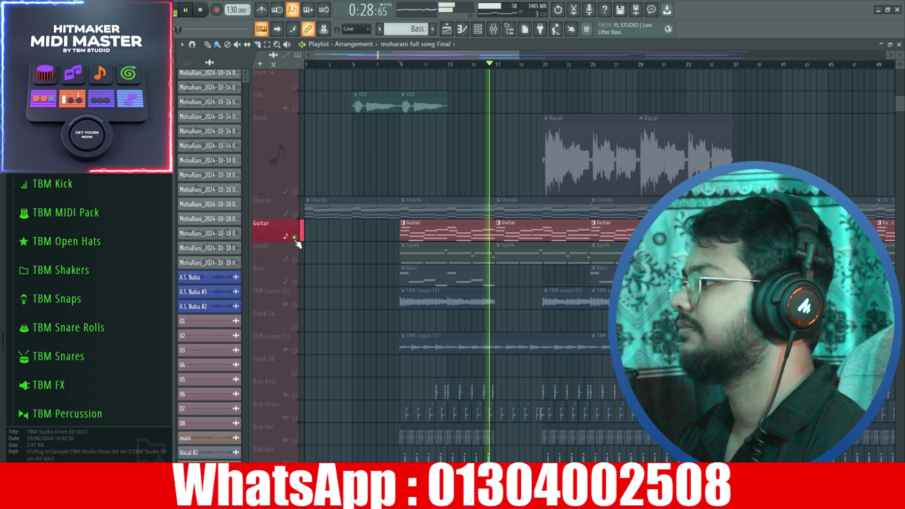
{"action": "key", "text": "space"}
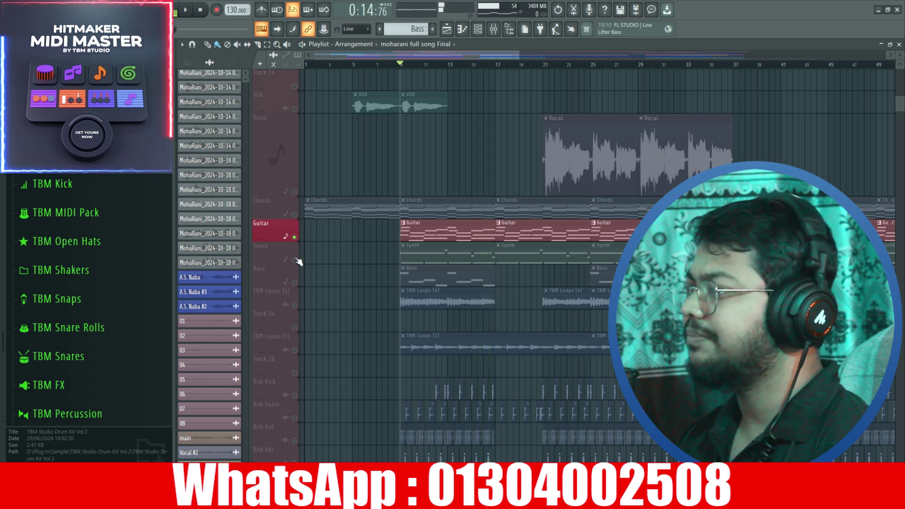
{"action": "left_click", "coordinate": [297, 261]}
{"action": "key", "text": "space"}
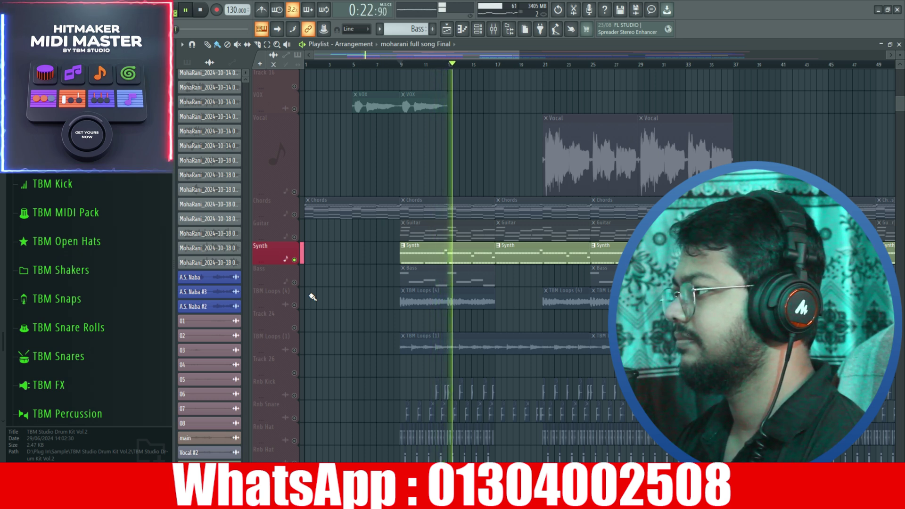
{"action": "key", "text": "space"}
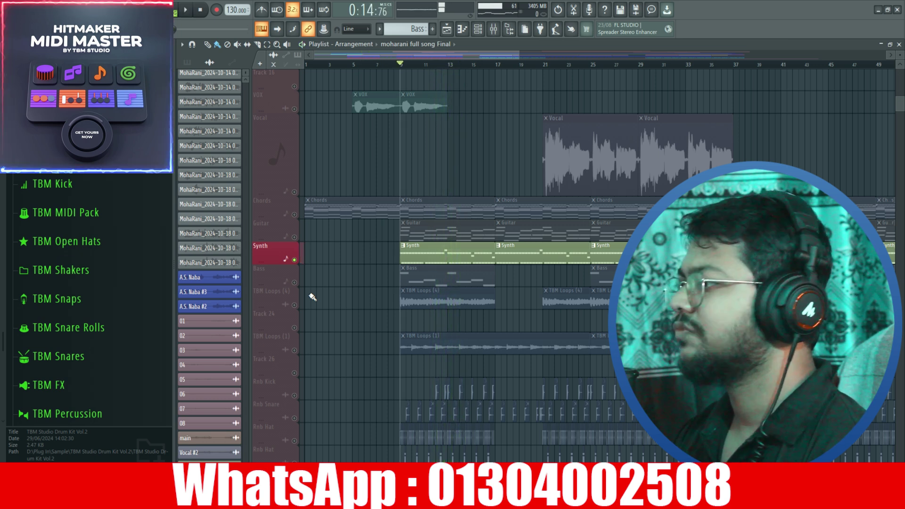
- Audition the Bass track and the TBM Loops (4) track separately, soloing each and playing it from bar 9
{"action": "left_click", "coordinate": [298, 283]}
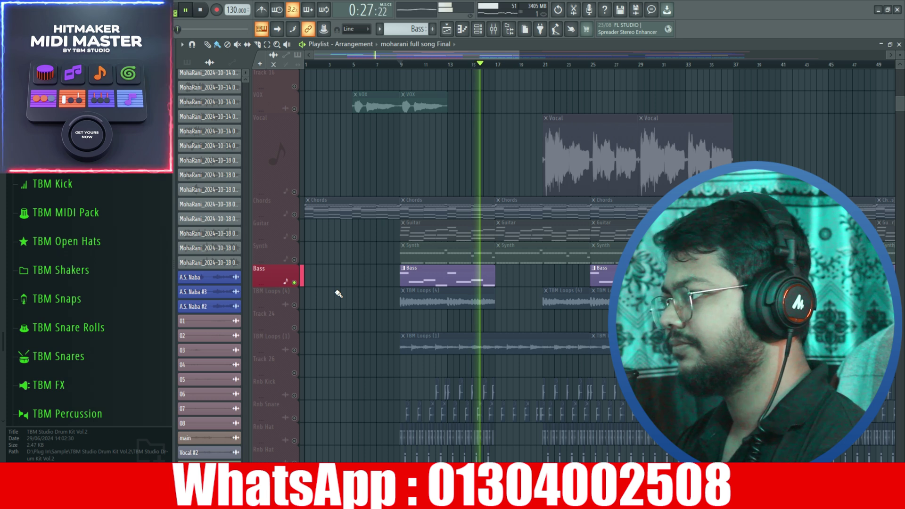
{"action": "key", "text": "space"}
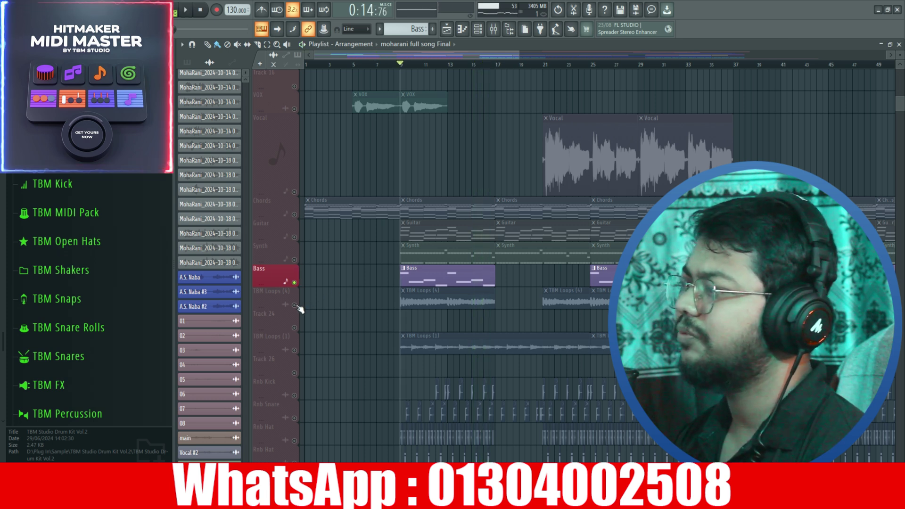
{"action": "left_click", "coordinate": [295, 307]}
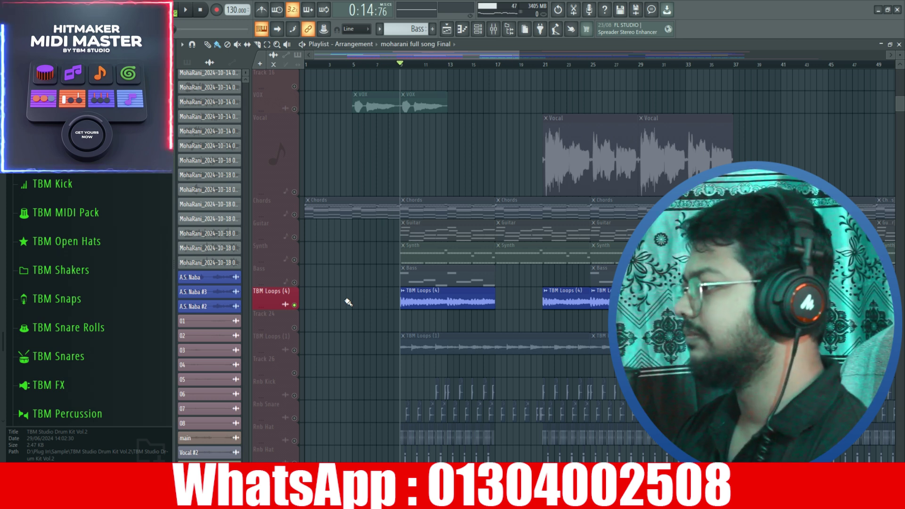
{"action": "key", "text": "space"}
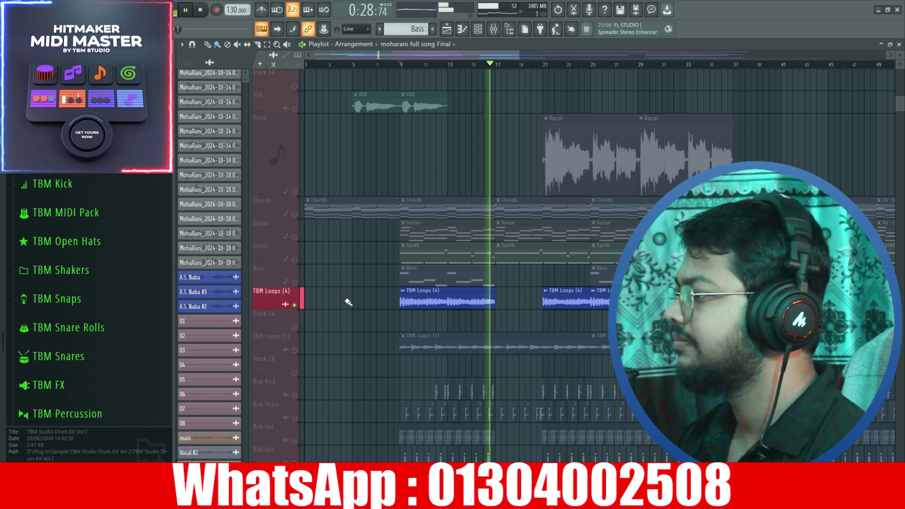
{"action": "key", "text": "space"}
- Solo the TBM Loops (1) track and play it from bar 9
{"action": "right_click", "coordinate": [294, 350]}
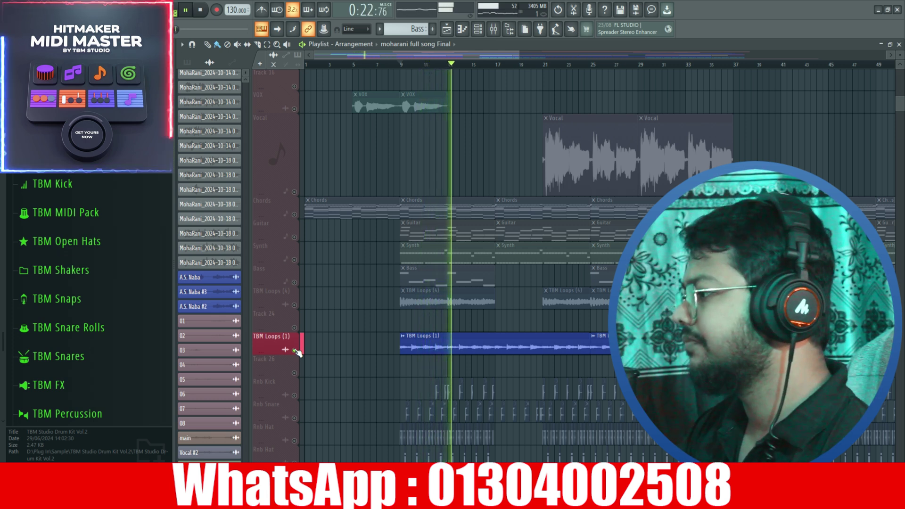
{"action": "scroll", "coordinate": [298, 355], "scroll_direction": "down", "scroll_amount": 2}
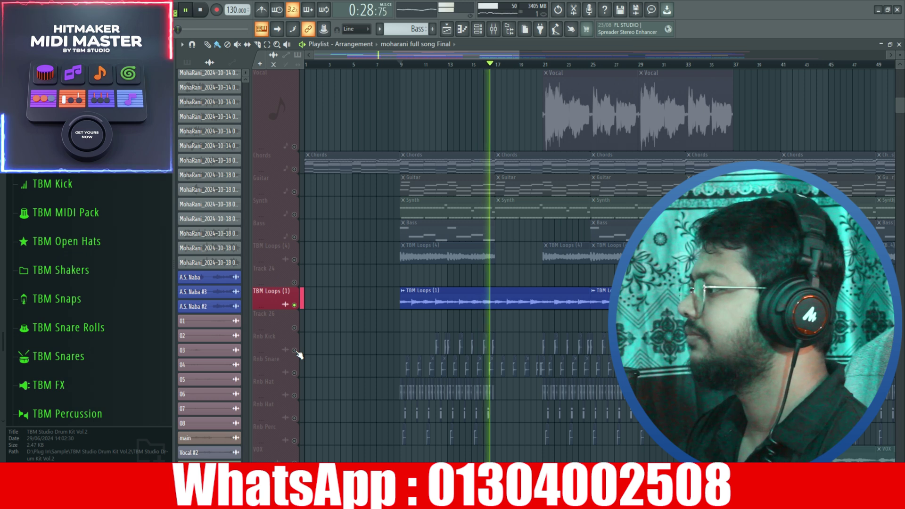
{"action": "key", "text": "space"}
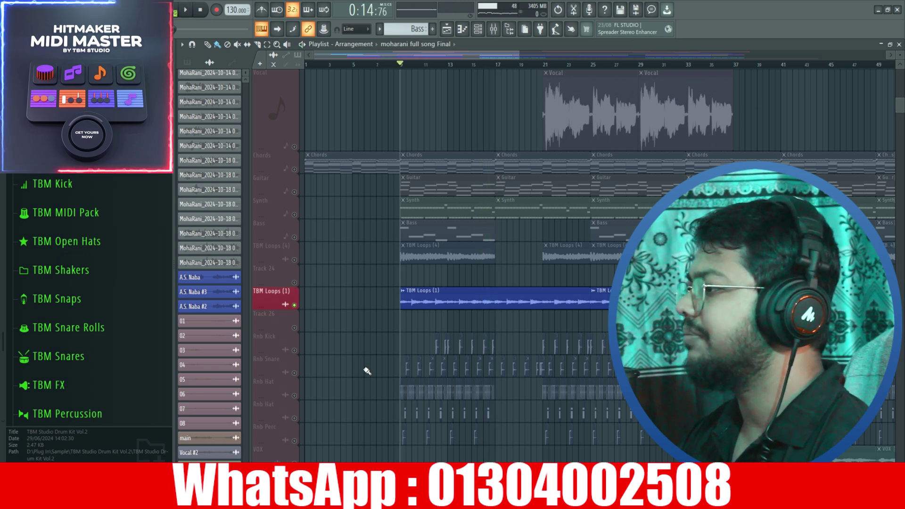
- Solo the Rnb Kick track and play it from bar 21
{"action": "scroll", "coordinate": [368, 372], "scroll_direction": "up", "scroll_amount": 3}
{"action": "scroll", "coordinate": [372, 365], "scroll_direction": "down", "scroll_amount": 1}
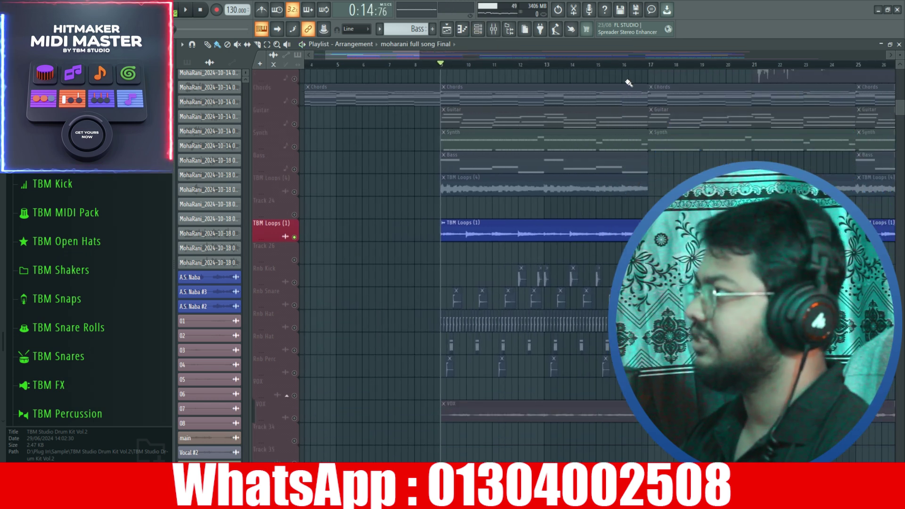
{"action": "left_click_drag", "start_coordinate": [389, 59], "coordinate": [441, 55]}
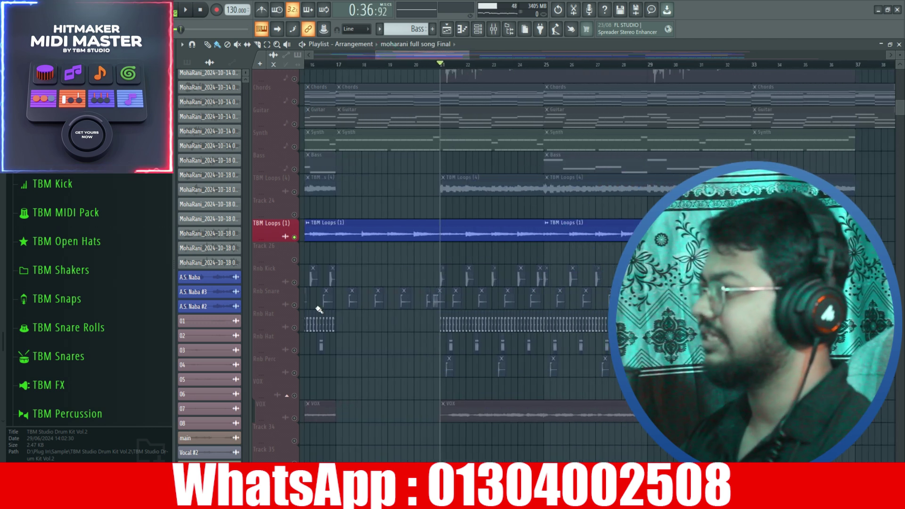
{"action": "left_click", "coordinate": [297, 284]}
{"action": "key", "text": "space"}
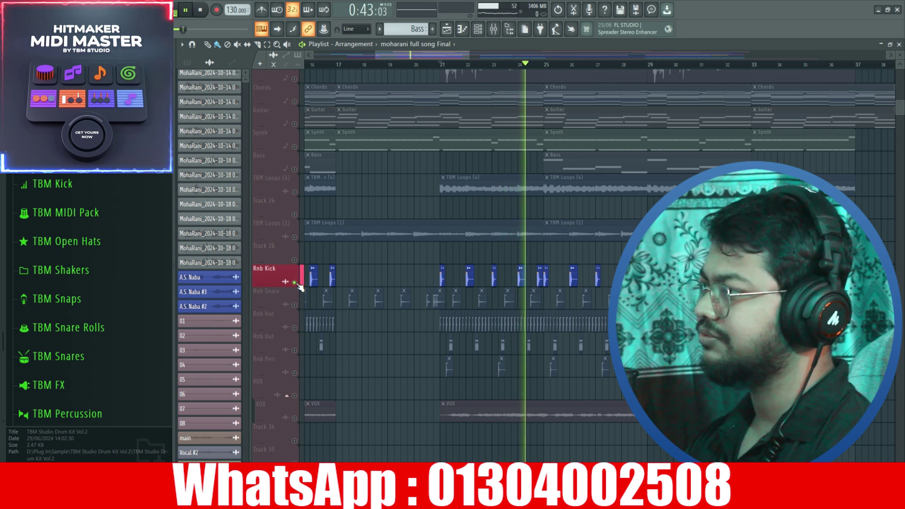
{"action": "key", "text": "space"}
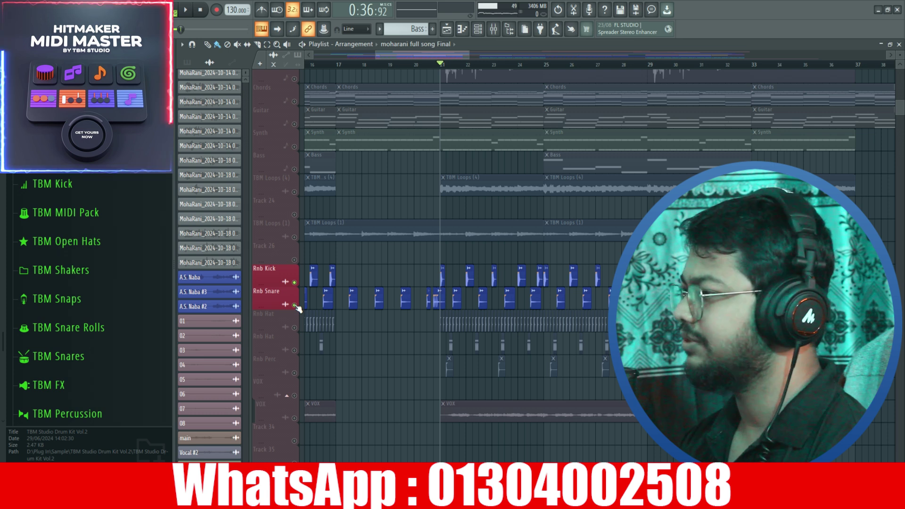
- Add the Rnb Snare and the first Rnb Hat track to the soloed kick one at a time, playing each combination from bar 21
{"action": "key", "text": "space"}
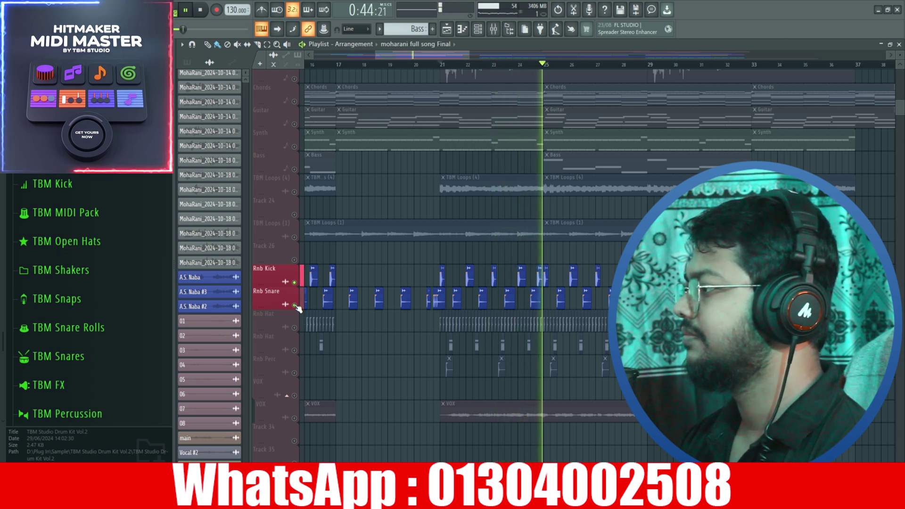
{"action": "key", "text": "space"}
{"action": "key", "text": "space"}
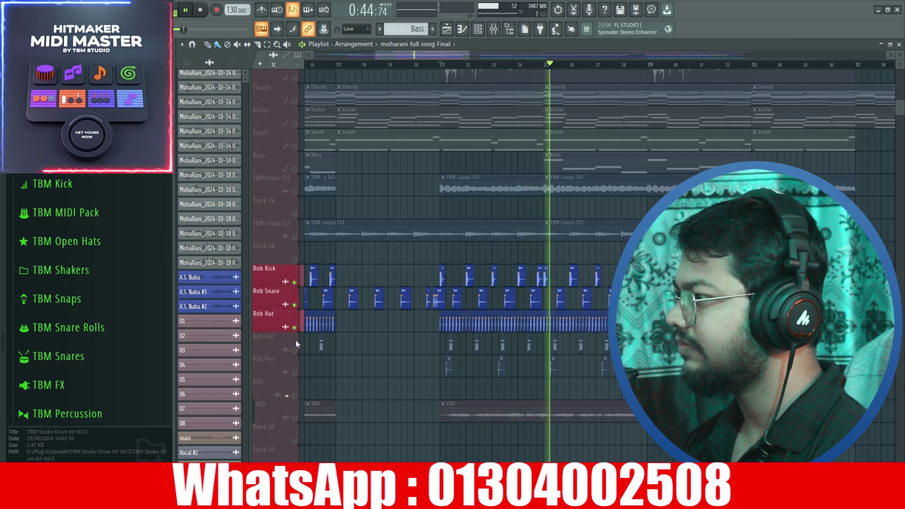
{"action": "key", "text": "space"}
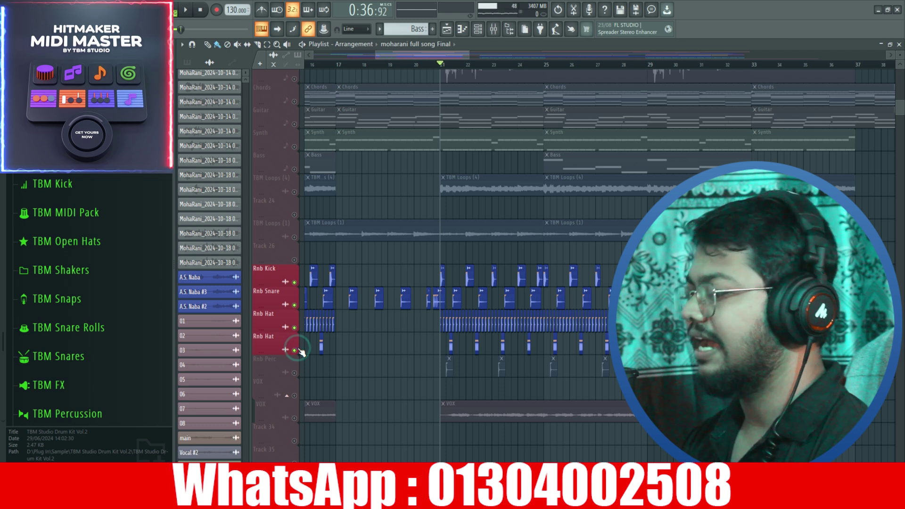
- Layer in the second Rnb Hat track and the Rnb Perc track, playing the drums from bar 21 after each addition
{"action": "key", "text": "space"}
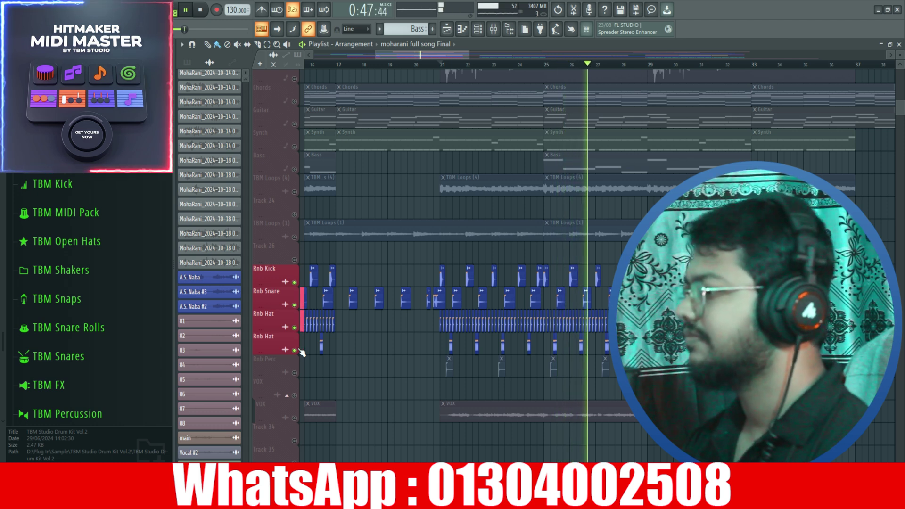
{"action": "key", "text": "space"}
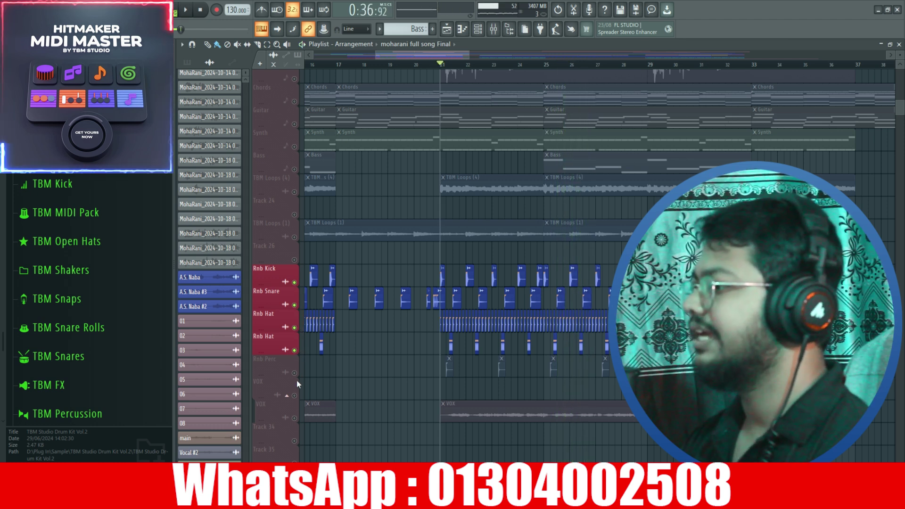
{"action": "key", "text": "space"}
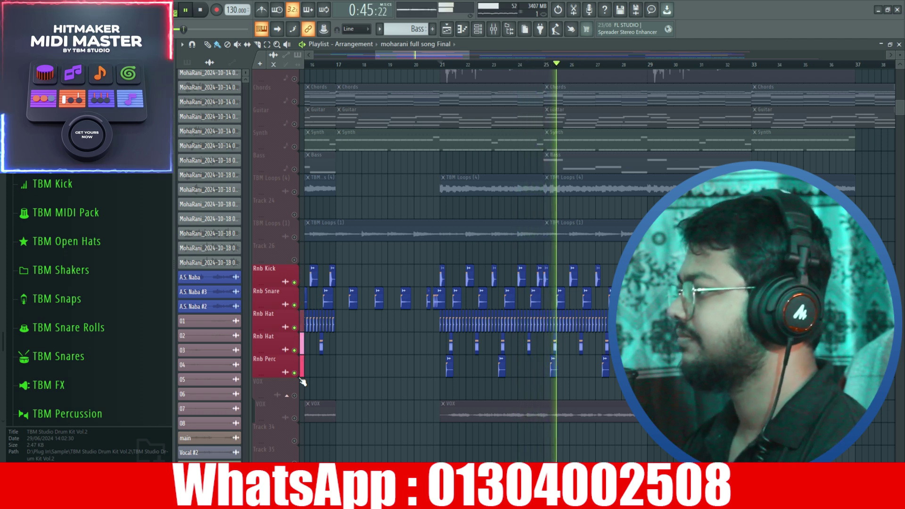
{"action": "key", "text": "space"}
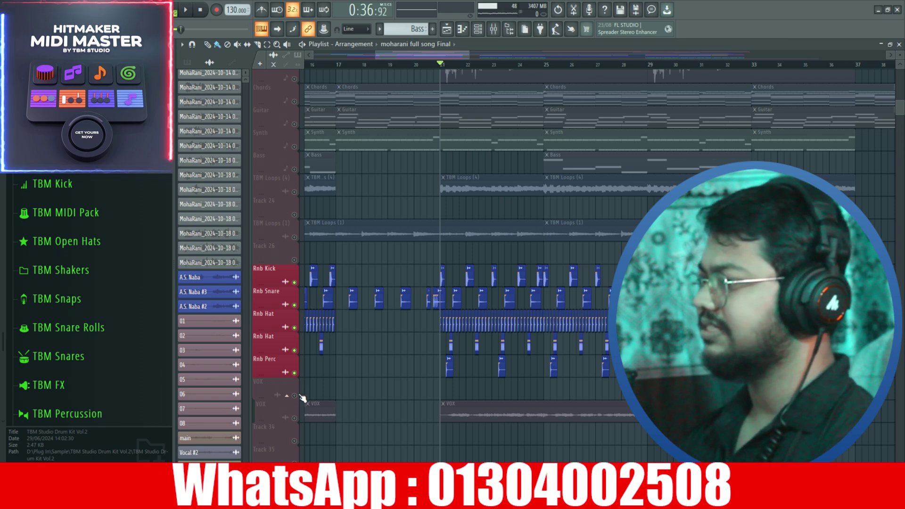
- Solo the lower VOX track and play it from bar 21, and solo the VOX track above it from bar 41
{"action": "scroll", "coordinate": [302, 399], "scroll_direction": "down", "scroll_amount": 2}
{"action": "left_click", "coordinate": [300, 377]}
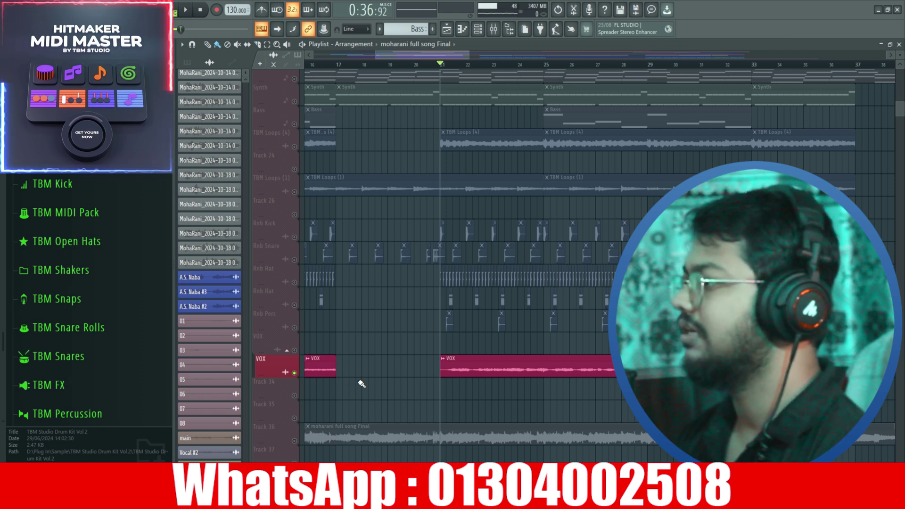
{"action": "key", "text": "space"}
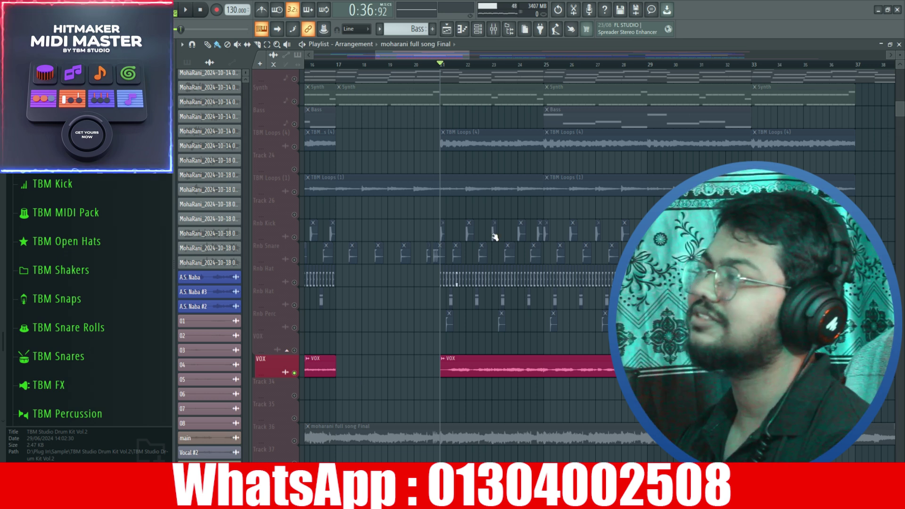
{"action": "left_click_drag", "start_coordinate": [408, 52], "coordinate": [506, 55]}
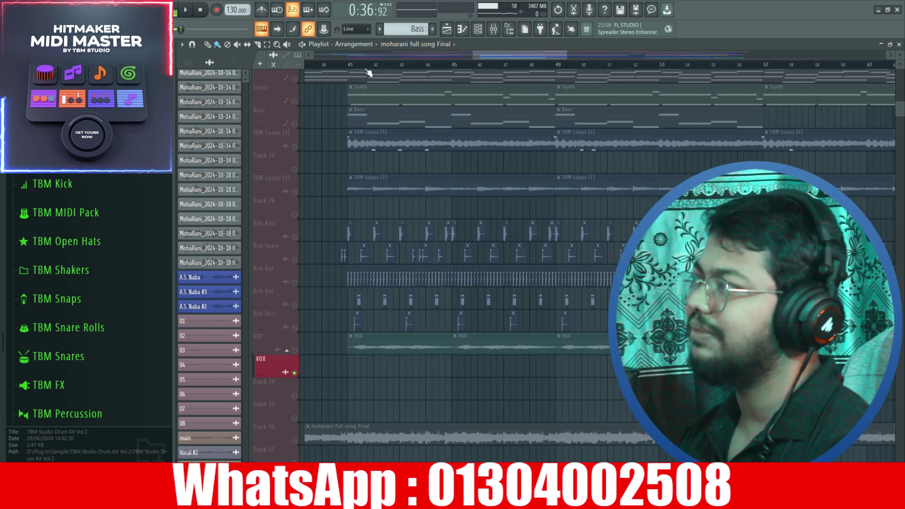
{"action": "left_click", "coordinate": [297, 352]}
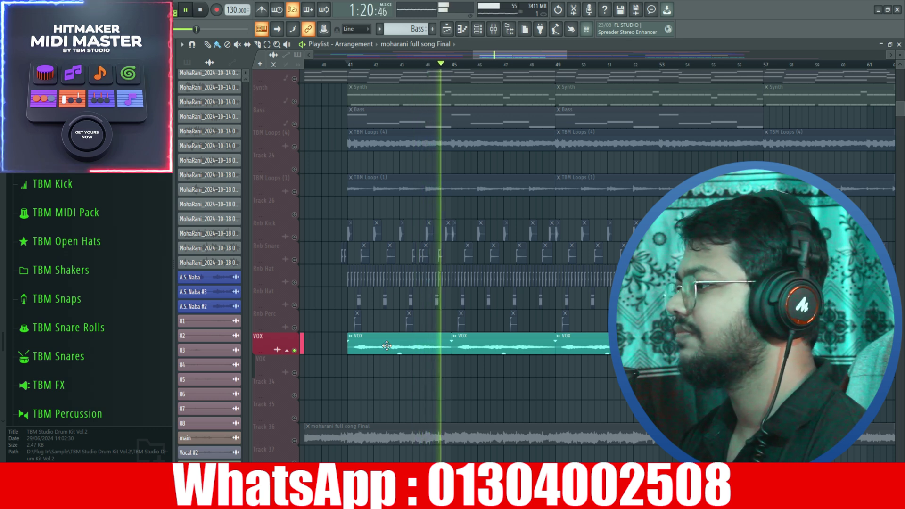
- Take the VOX track out of solo, mute the full-song audio on Track 36, and play the arrangement from bar 41
{"action": "left_click", "coordinate": [295, 351], "text": "ctrl"}
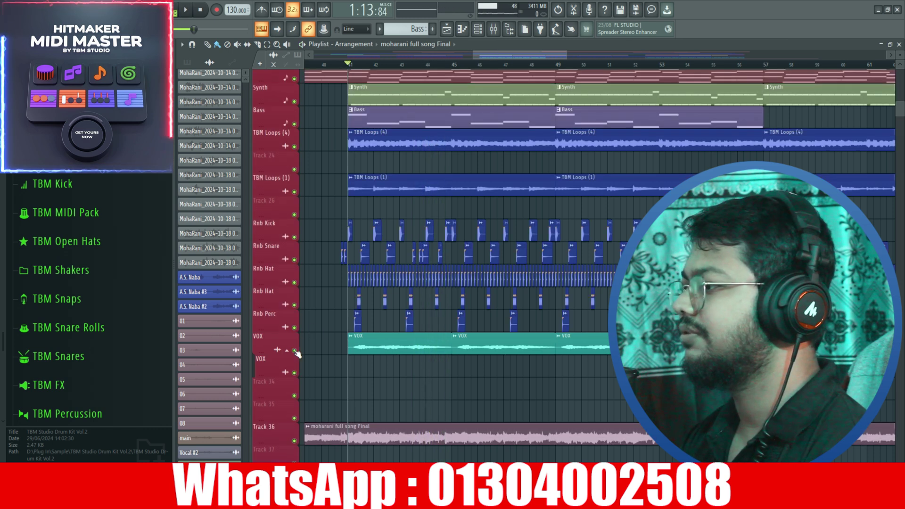
{"action": "left_click", "coordinate": [296, 441]}
{"action": "scroll", "coordinate": [351, 316], "scroll_direction": "up", "scroll_amount": 5}
{"action": "key", "text": "space"}
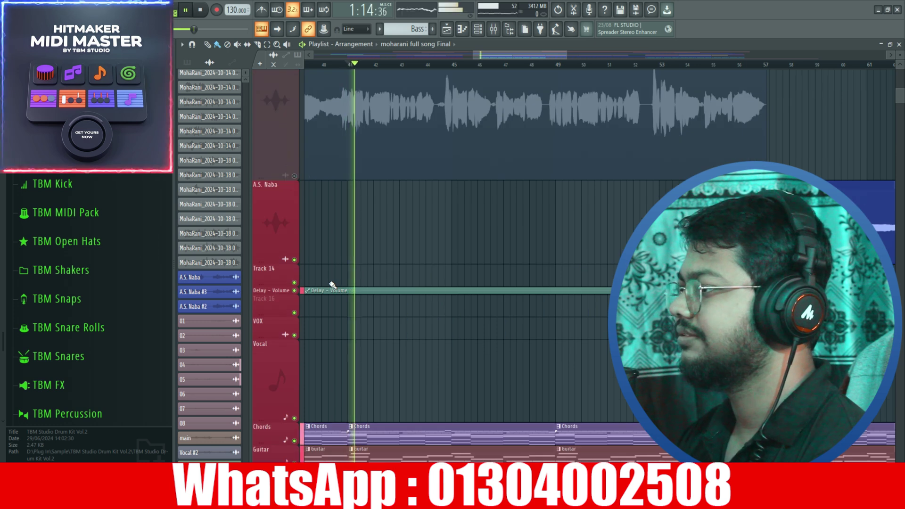
{"action": "scroll", "coordinate": [351, 316], "scroll_direction": "down", "scroll_amount": 10}
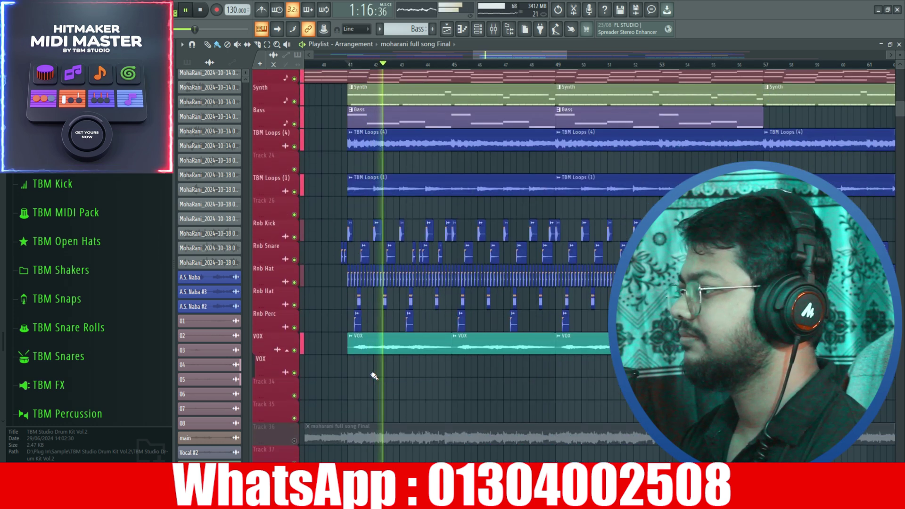
{"action": "scroll", "coordinate": [374, 376], "scroll_direction": "up", "scroll_amount": 3}
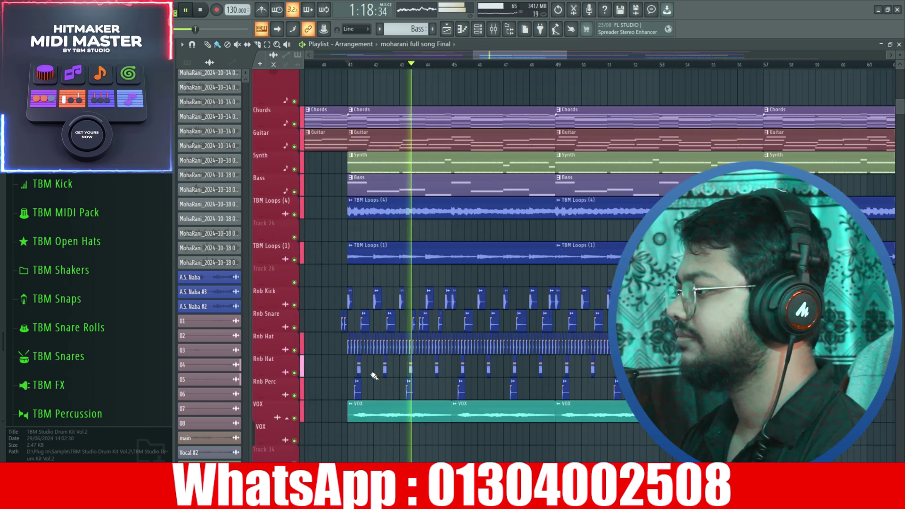
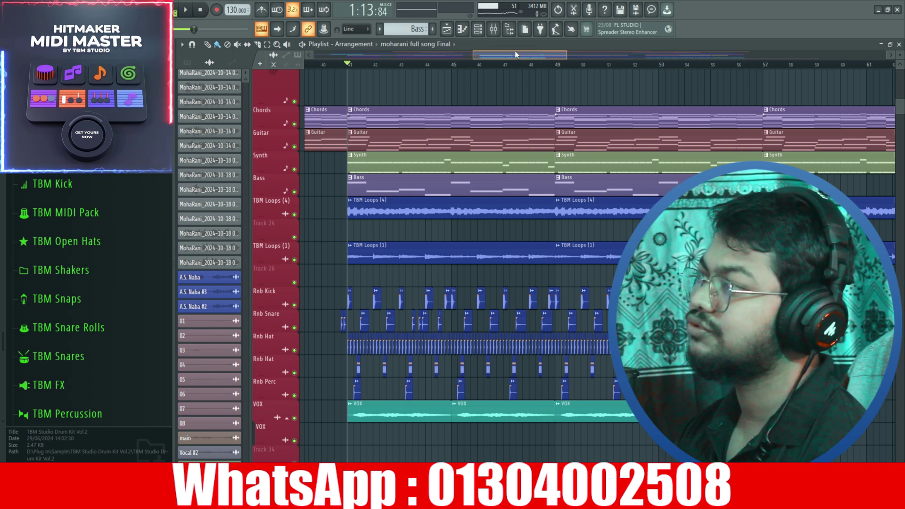
{"action": "left_click_drag", "start_coordinate": [515, 55], "coordinate": [409, 54]}
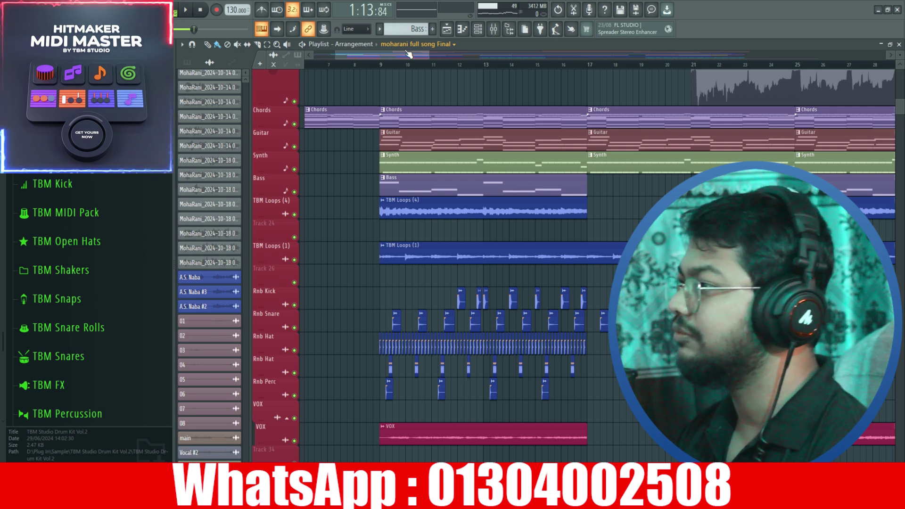
{"action": "scroll", "coordinate": [482, 233], "scroll_direction": "down", "scroll_amount": 5}
{"action": "scroll", "coordinate": [431, 244], "scroll_direction": "up", "scroll_amount": 5}
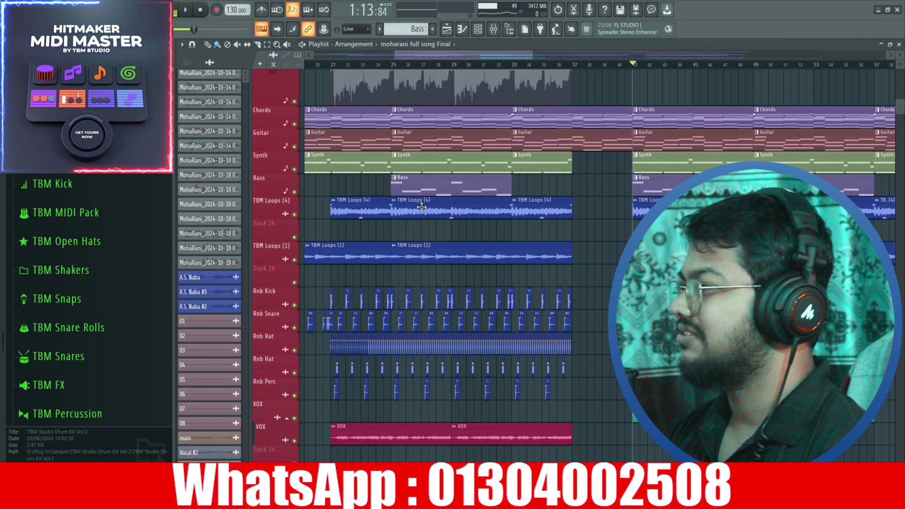
{"action": "left_click_drag", "start_coordinate": [475, 58], "coordinate": [430, 58]}
{"action": "scroll", "coordinate": [448, 186], "scroll_direction": "up", "scroll_amount": 3}
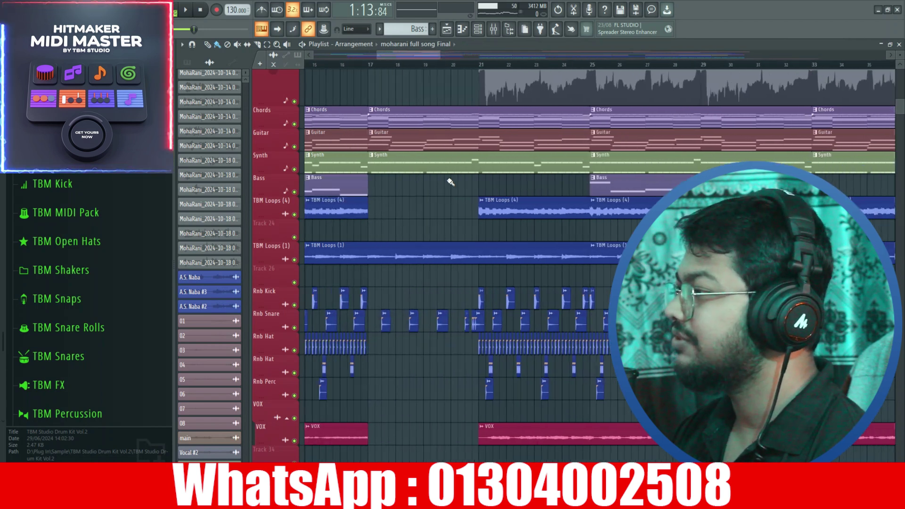
- Play the full arrangement from just before bar 21
{"action": "left_click", "coordinate": [480, 67]}
{"action": "key", "text": "space"}
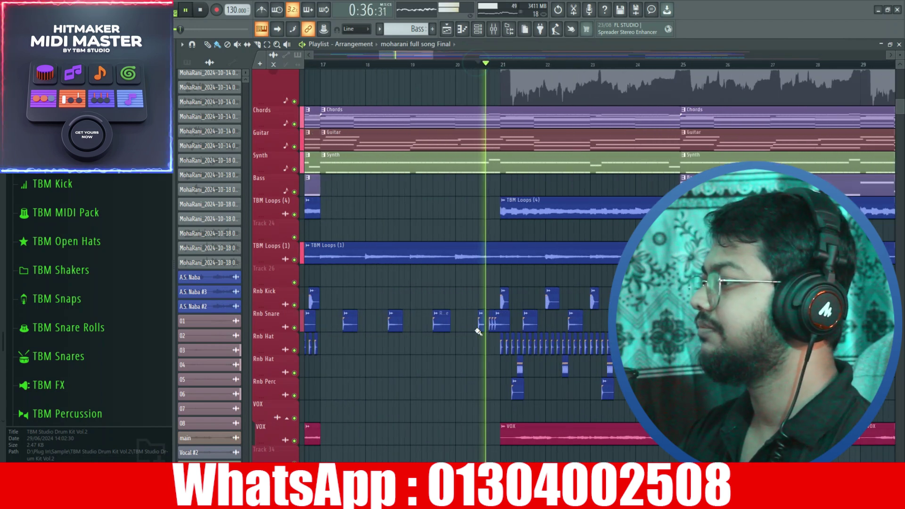
{"action": "key", "text": "space"}
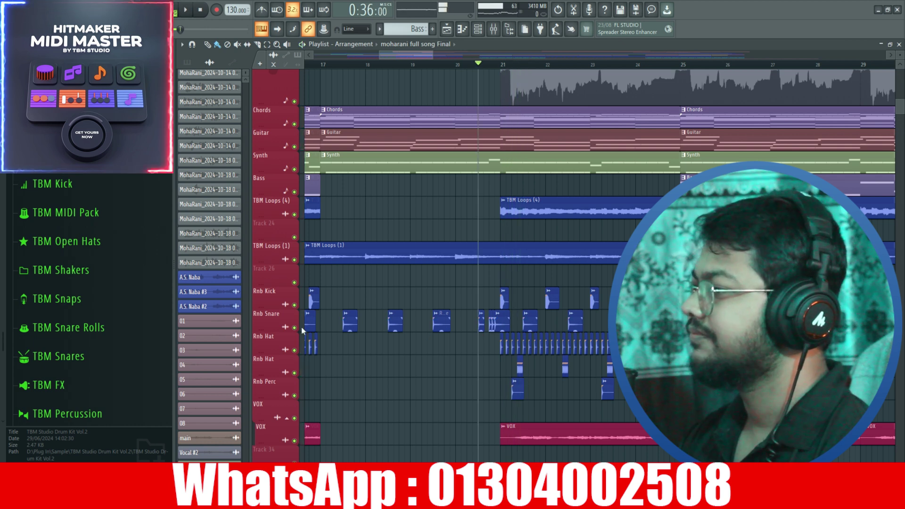
- Solo the Rnb Kick, Rnb Snare, both Rnb Hat and Rnb Perc tracks together and play them from just before bar 21
{"action": "right_click", "coordinate": [294, 327]}
{"action": "left_click", "coordinate": [294, 305]}
{"action": "left_click", "coordinate": [294, 350]}
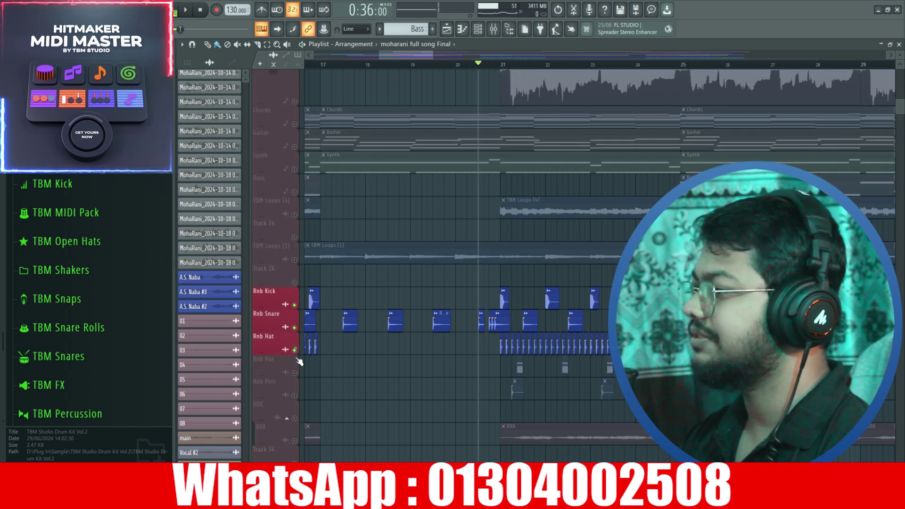
{"action": "left_click", "coordinate": [294, 374]}
{"action": "left_click", "coordinate": [294, 395]}
{"action": "key", "text": "space"}
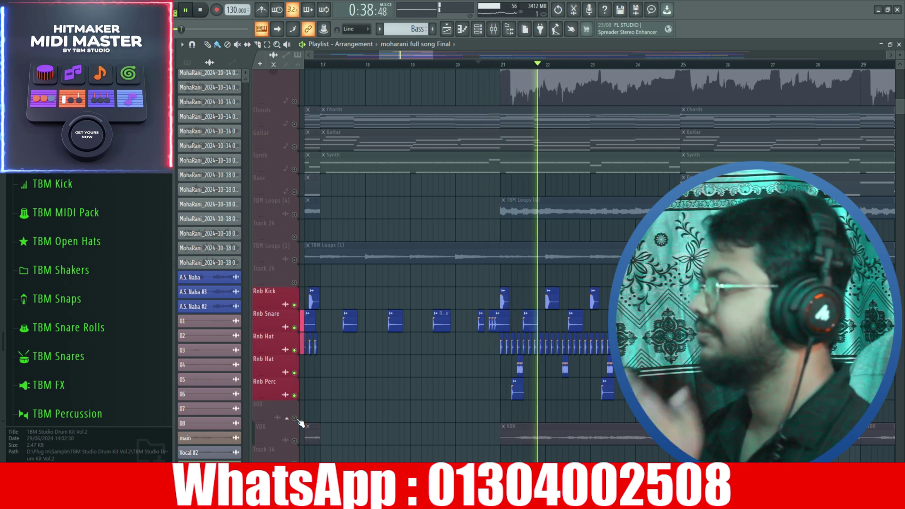
{"action": "key", "text": "space"}
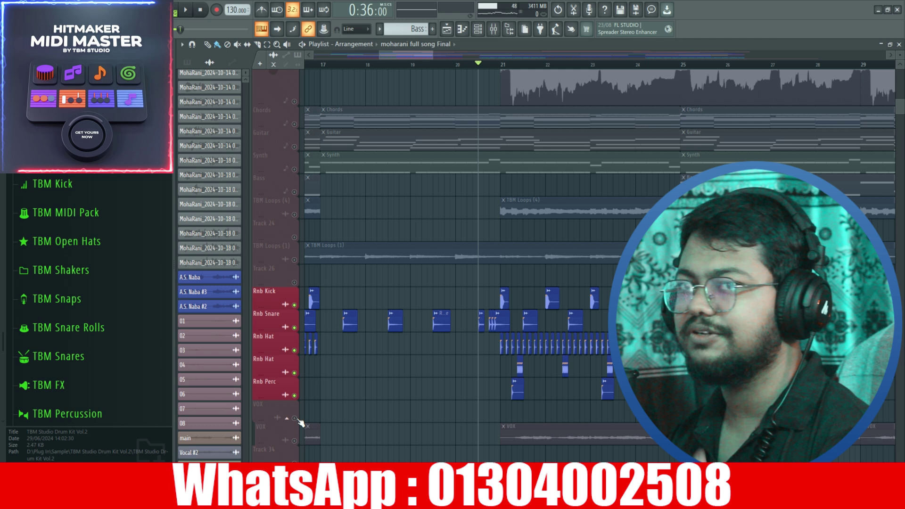
{"action": "scroll", "coordinate": [428, 307], "scroll_direction": "up", "scroll_amount": 4}
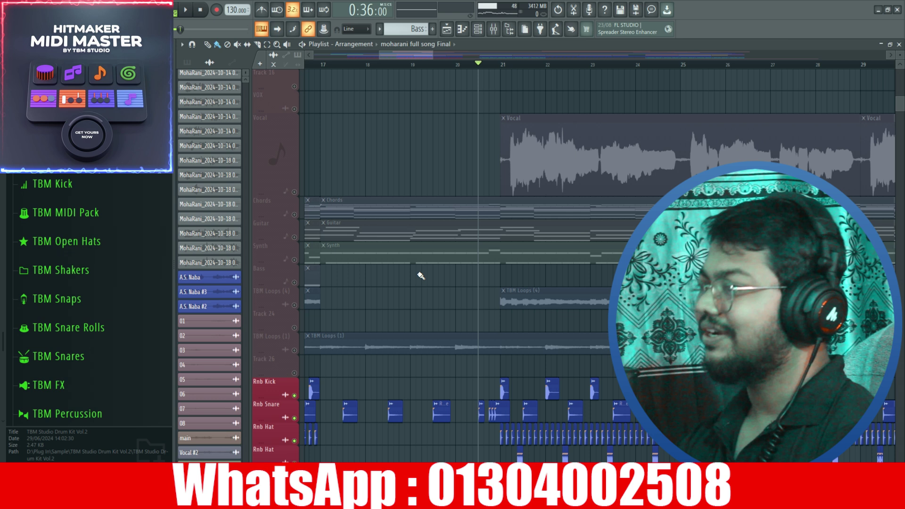
{"action": "scroll", "coordinate": [447, 269], "scroll_direction": "up", "scroll_amount": 5}
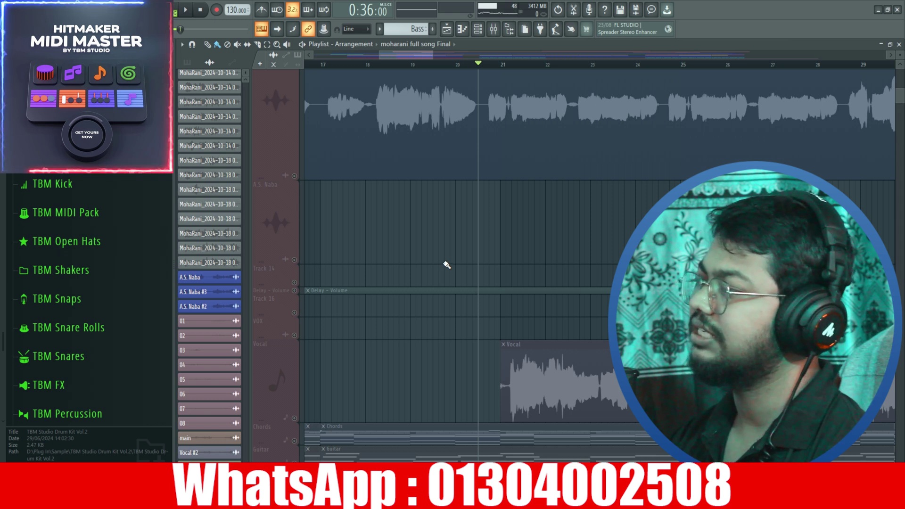
{"action": "scroll", "coordinate": [447, 265], "scroll_direction": "up", "scroll_amount": 2}
{"action": "scroll", "coordinate": [479, 370], "scroll_direction": "down", "scroll_amount": 7}
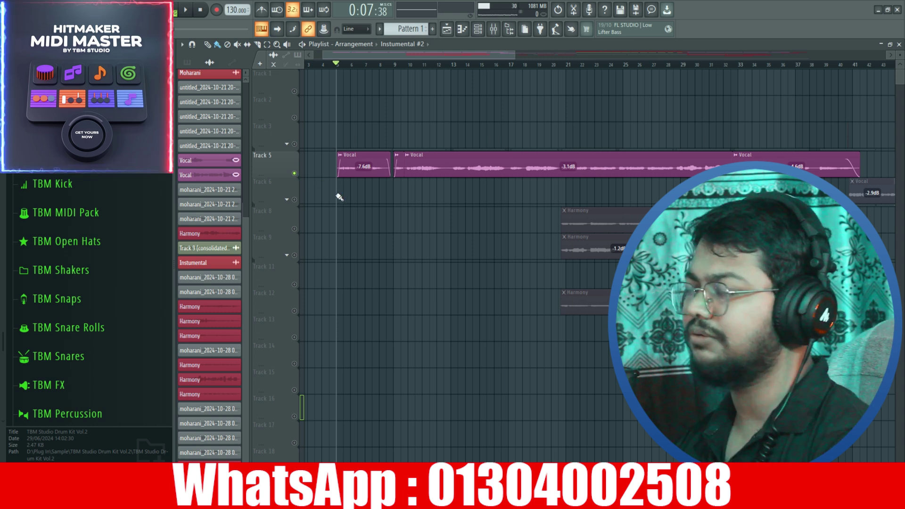
- Play the soloed vocal on Track 5 from bar 5, and mute the track after listening
{"action": "key", "text": "space"}
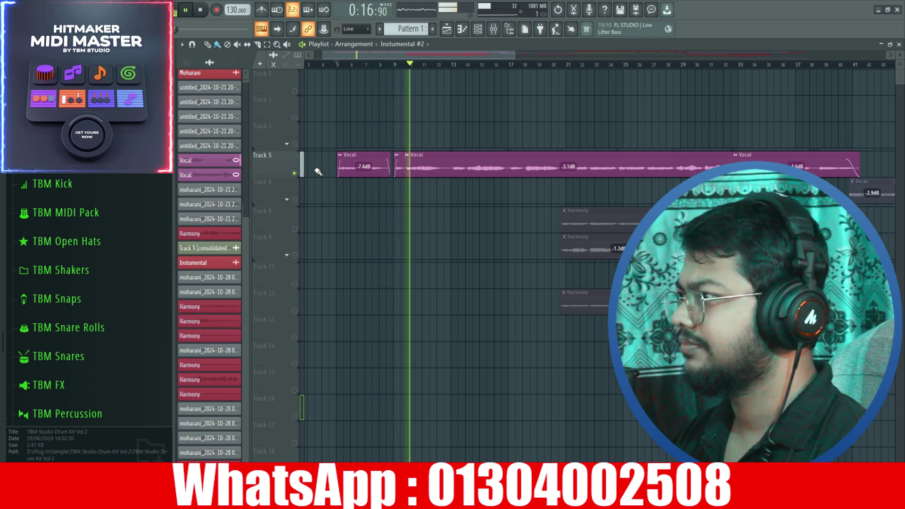
{"action": "key", "text": "space"}
{"action": "left_click", "coordinate": [295, 175]}
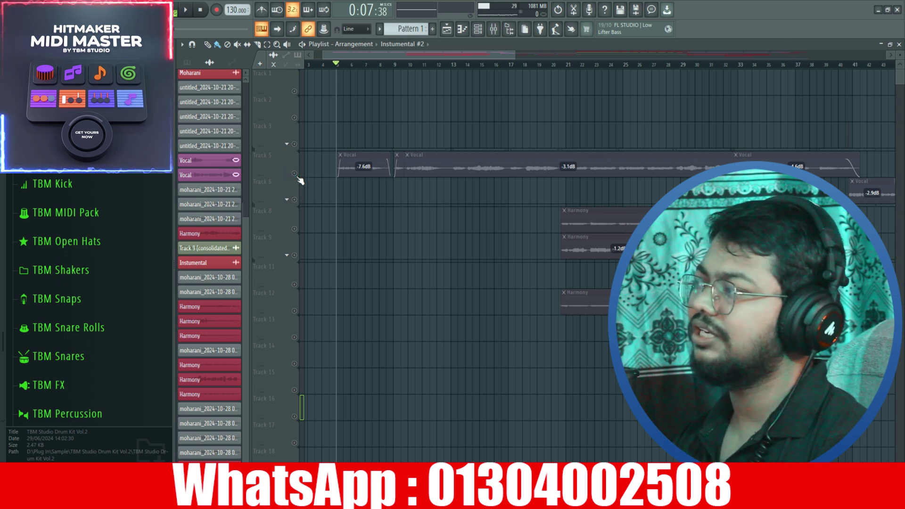
- Unmute the Track 8 harmony and play it from just before bar 21, and play it again with the Track 9 harmony added
{"action": "left_click", "coordinate": [557, 65]}
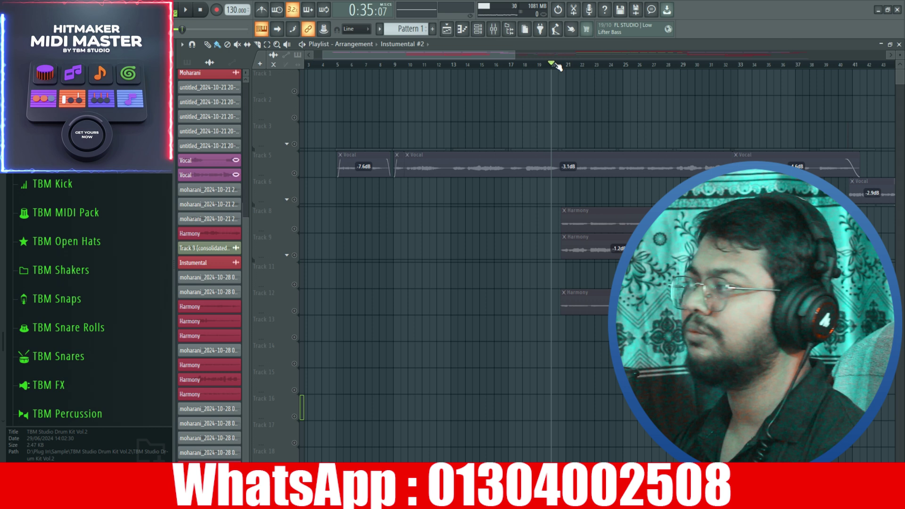
{"action": "left_click", "coordinate": [295, 229]}
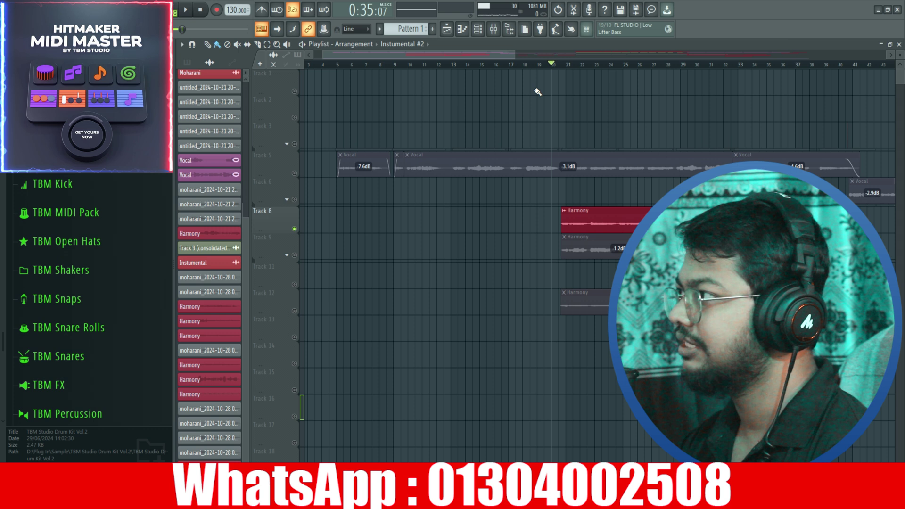
{"action": "key", "text": "space"}
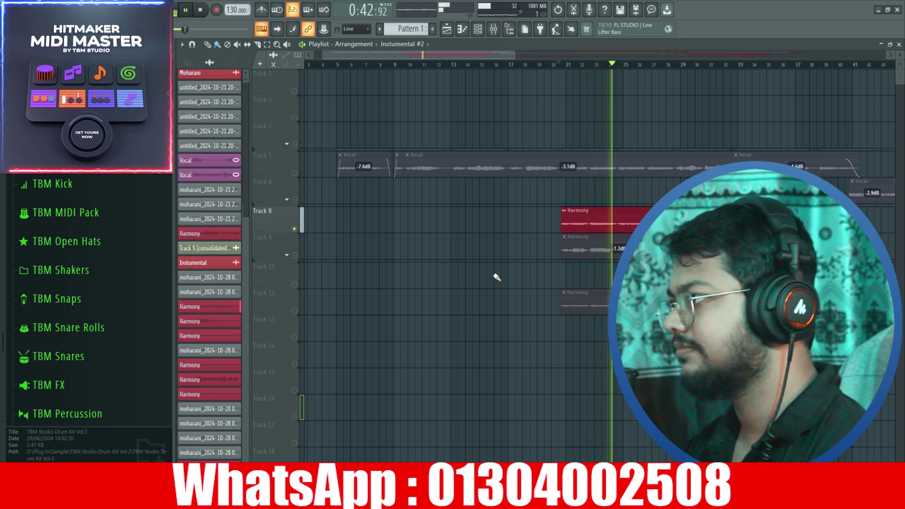
{"action": "key", "text": "space"}
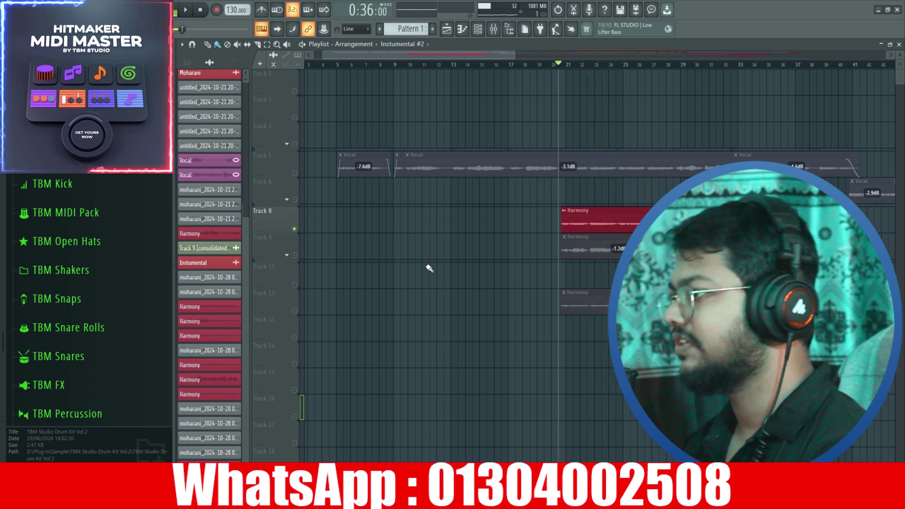
{"action": "left_click", "coordinate": [295, 256]}
{"action": "key", "text": "space"}
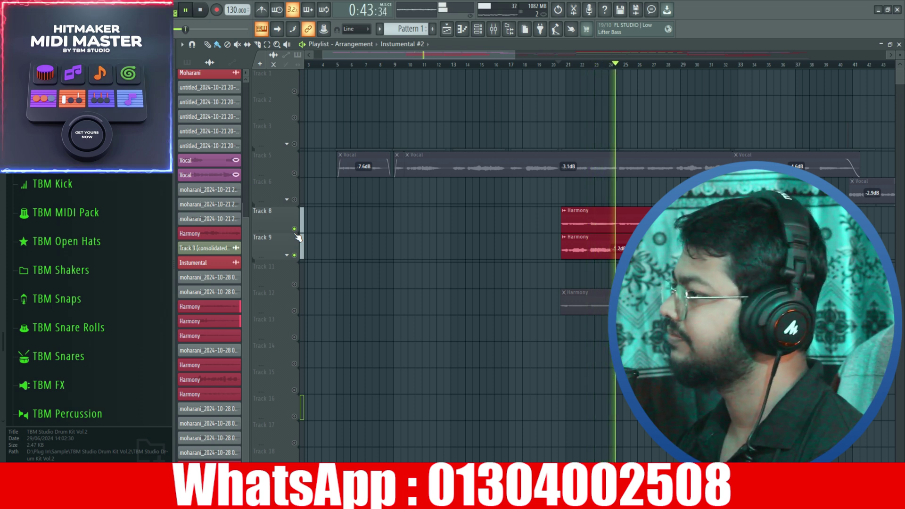
{"action": "key", "text": "space"}
- Unmute Track 13, play the harmonies from just before bar 29, and bring in the Track 11 harmony during playback
{"action": "left_click", "coordinate": [294, 337]}
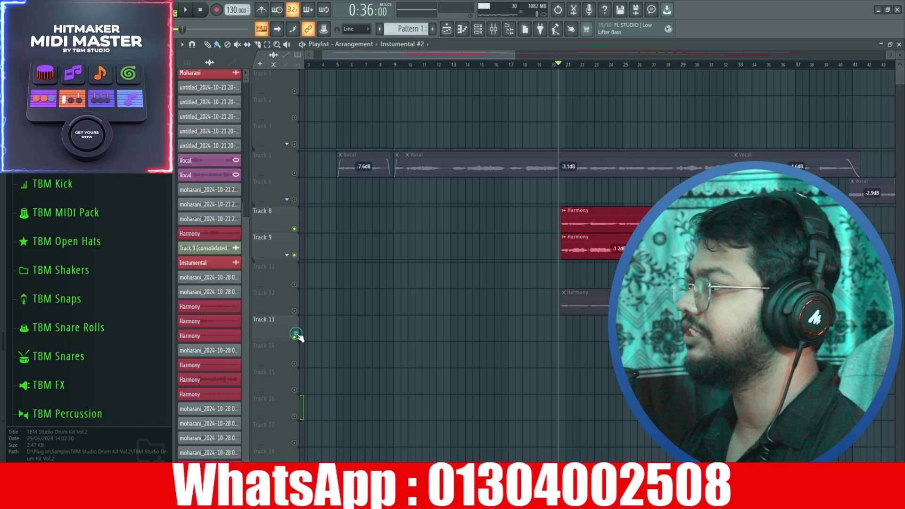
{"action": "left_click", "coordinate": [686, 66]}
{"action": "key", "text": "space"}
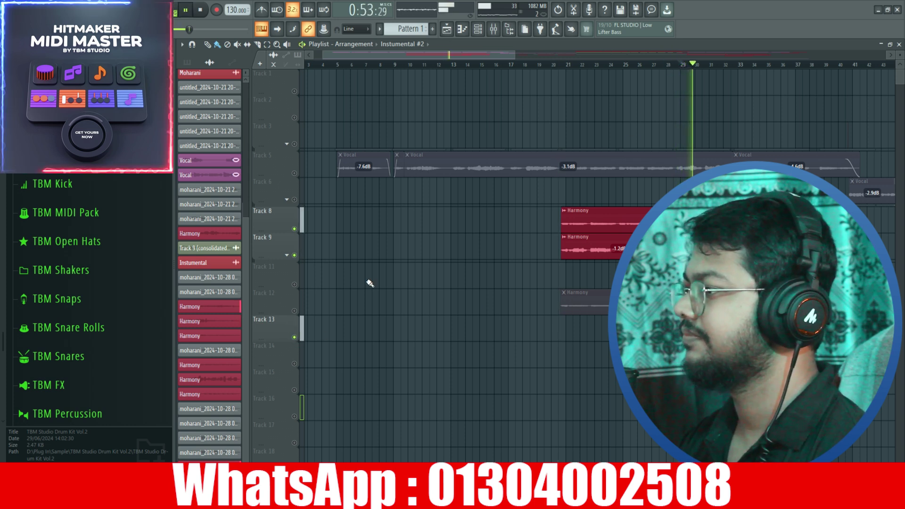
{"action": "left_click", "coordinate": [294, 284]}
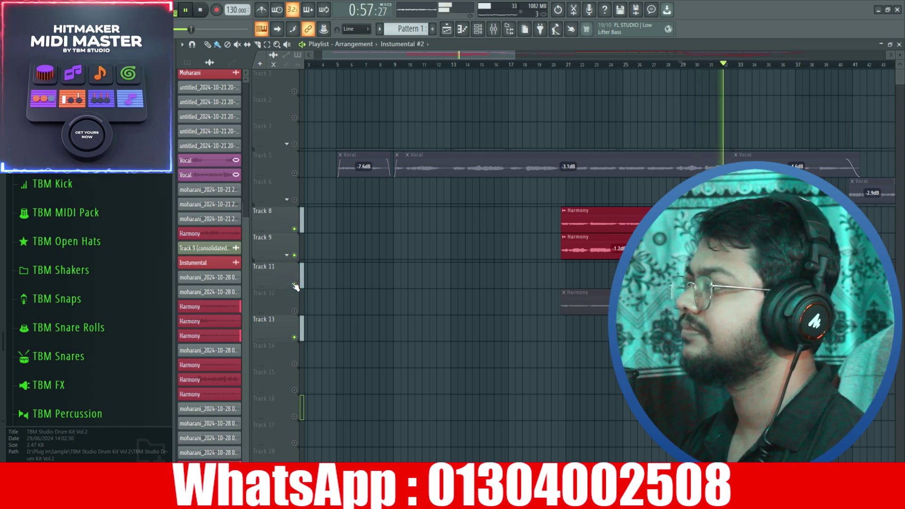
{"action": "key", "text": "space"}
- Unmute the lead vocal on Track 5 and play it together with the harmonies from just before bar 29
{"action": "scroll", "coordinate": [293, 290], "scroll_direction": "down", "scroll_amount": 1}
{"action": "scroll", "coordinate": [294, 310], "scroll_direction": "up", "scroll_amount": 1}
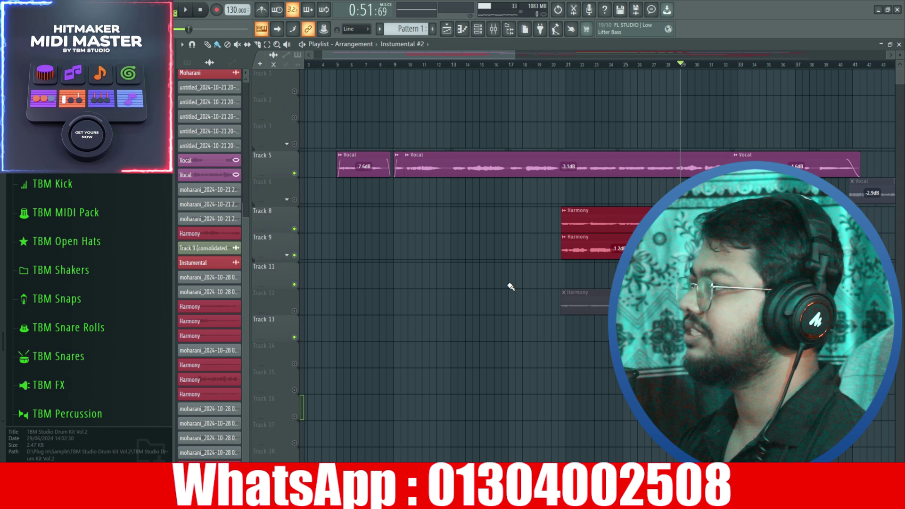
{"action": "key", "text": "space"}
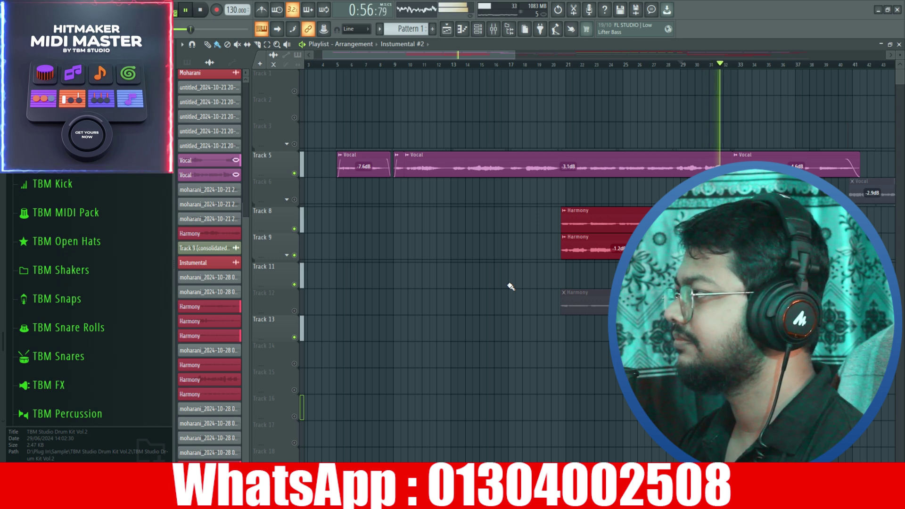
{"action": "key", "text": "space"}
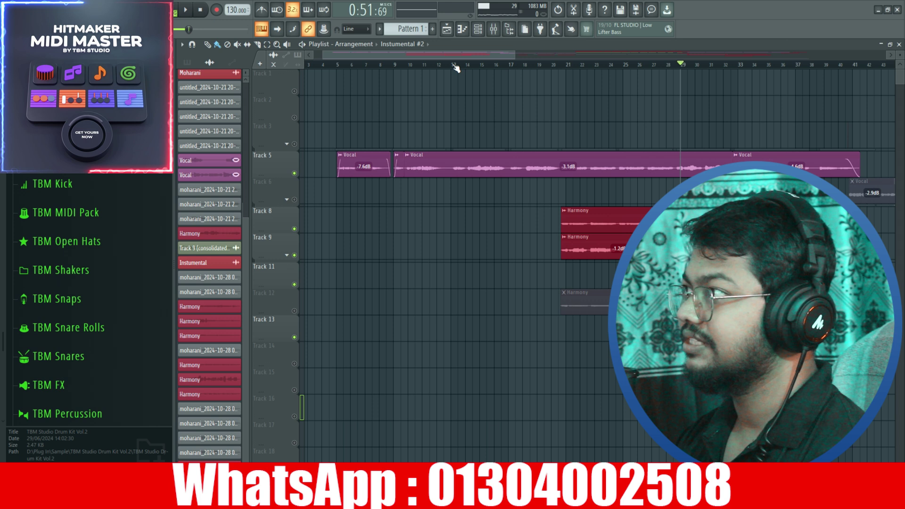
- Solo the harmonies on Tracks 1 and 2 together with Track 5 and play them from just before bar 57
{"action": "left_click_drag", "start_coordinate": [455, 51], "coordinate": [615, 54]}
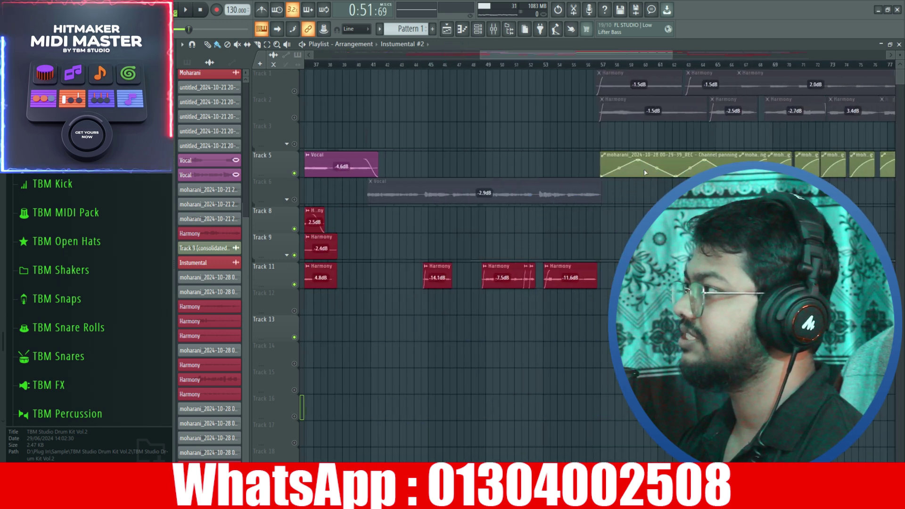
{"action": "left_click", "coordinate": [595, 66]}
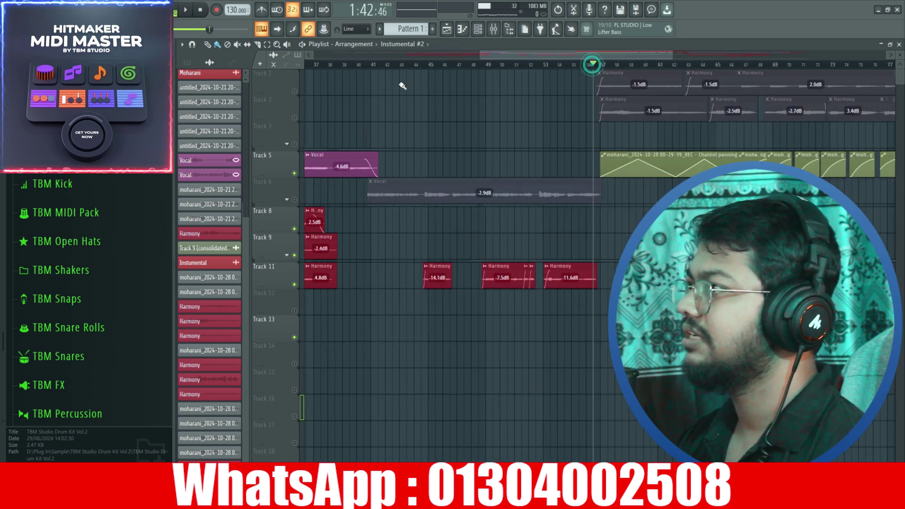
{"action": "left_click", "coordinate": [294, 91]}
{"action": "left_click", "coordinate": [295, 117]}
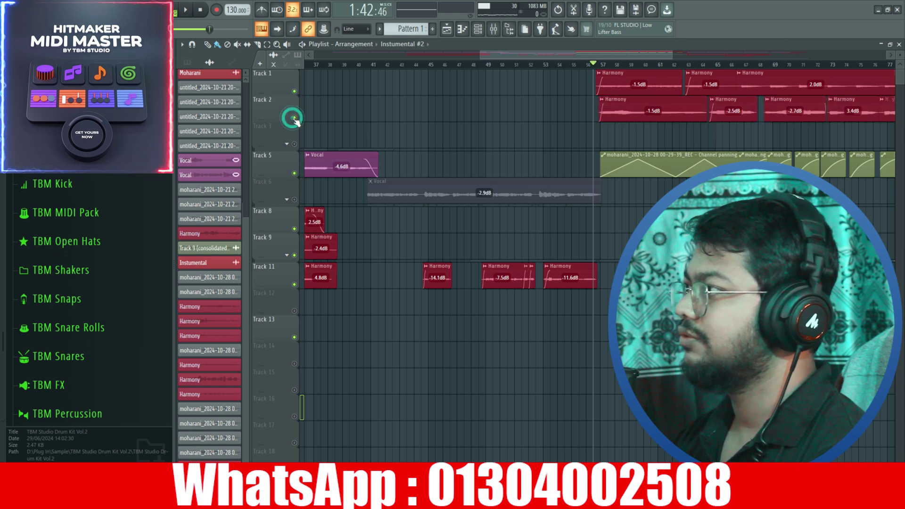
{"action": "left_click", "coordinate": [294, 91], "text": "ctrl"}
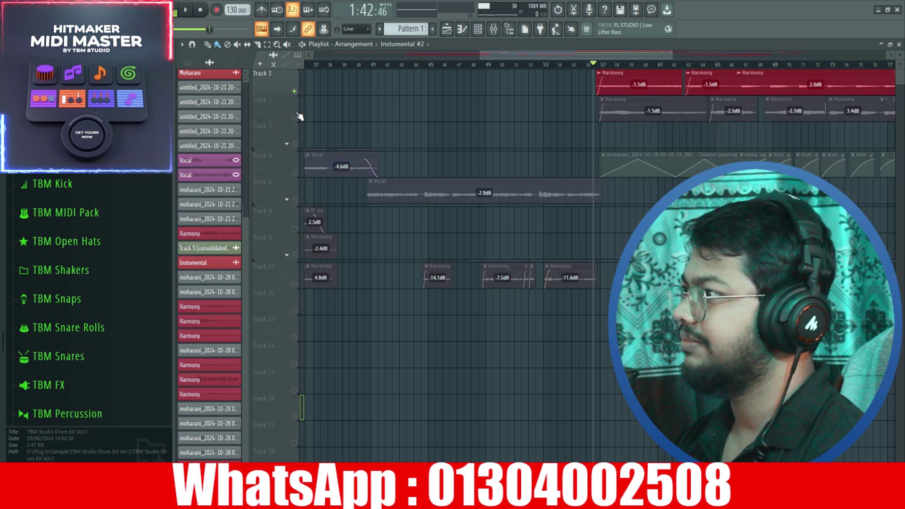
{"action": "left_click", "coordinate": [294, 118]}
{"action": "left_click", "coordinate": [294, 173]}
{"action": "key", "text": "space"}
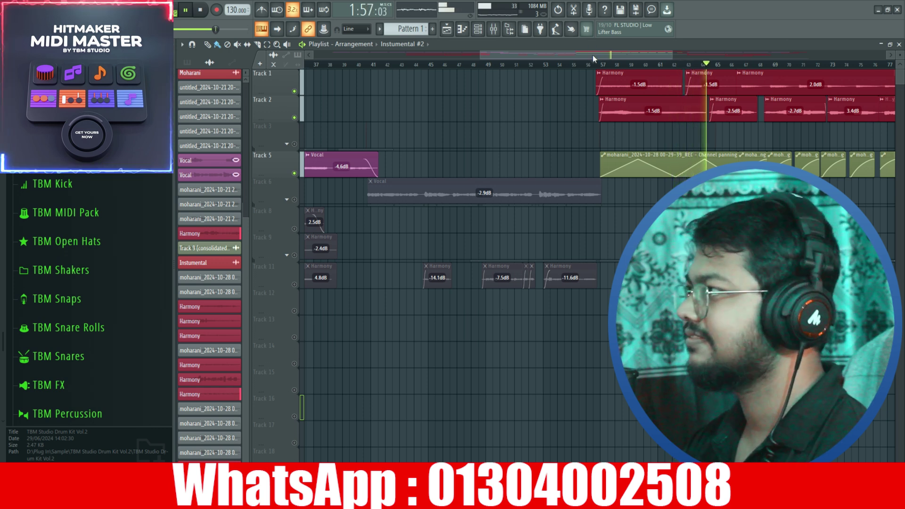
{"action": "left_click_drag", "start_coordinate": [593, 55], "coordinate": [660, 55]}
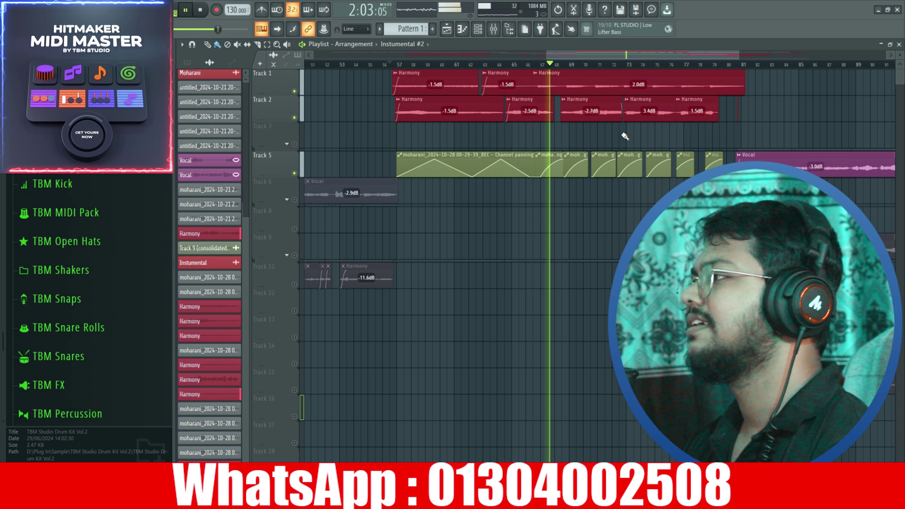
{"action": "key", "text": "space"}
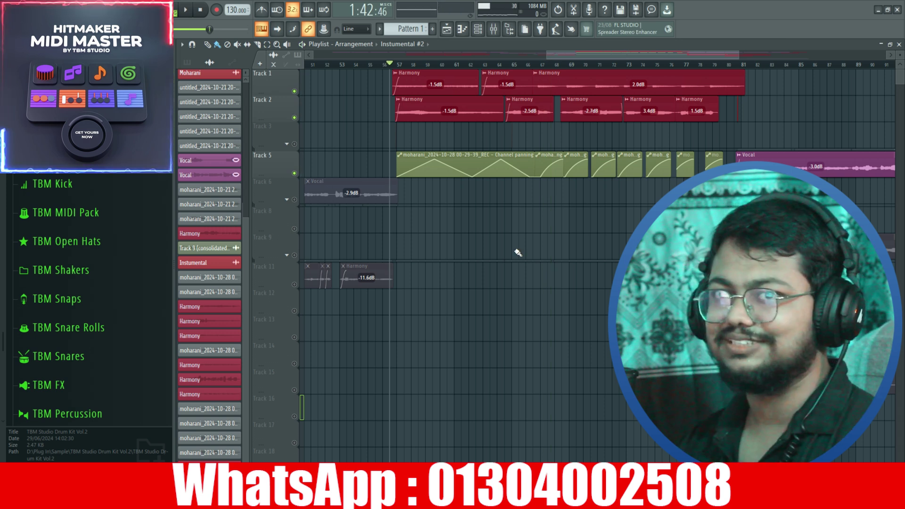
- Replay the soloed Track 1, Track 2 and Track 5 section from just before bar 57
{"action": "scroll", "coordinate": [512, 293], "scroll_direction": "down", "scroll_amount": 2}
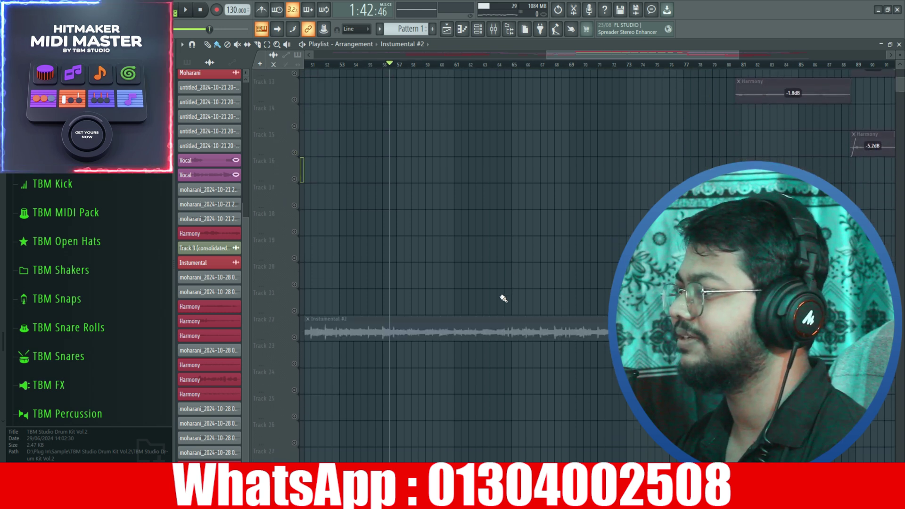
{"action": "scroll", "coordinate": [503, 299], "scroll_direction": "up", "scroll_amount": 2}
{"action": "scroll", "coordinate": [572, 188], "scroll_direction": "up", "scroll_amount": 3}
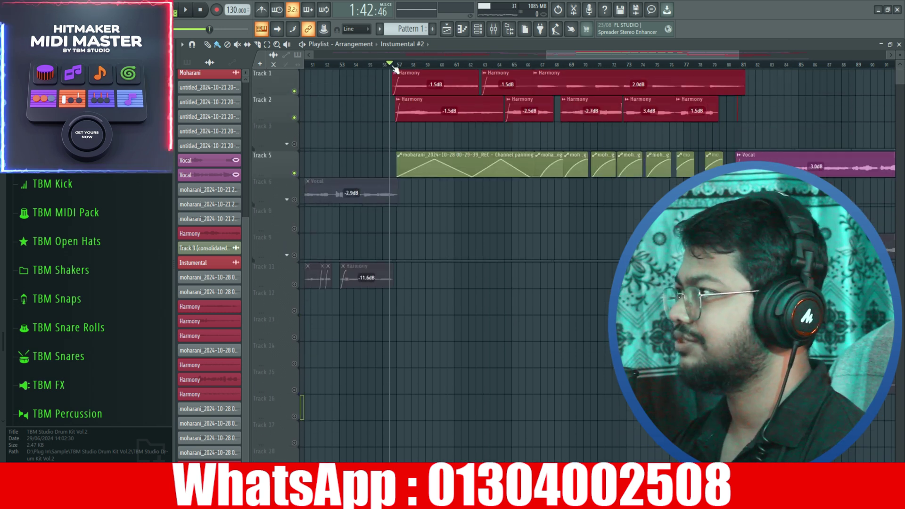
{"action": "key", "text": "space"}
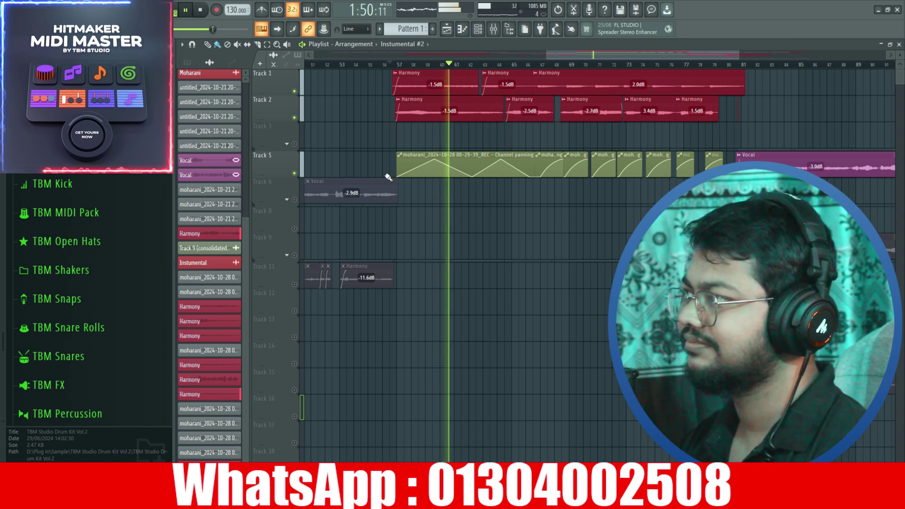
{"action": "key", "text": "space"}
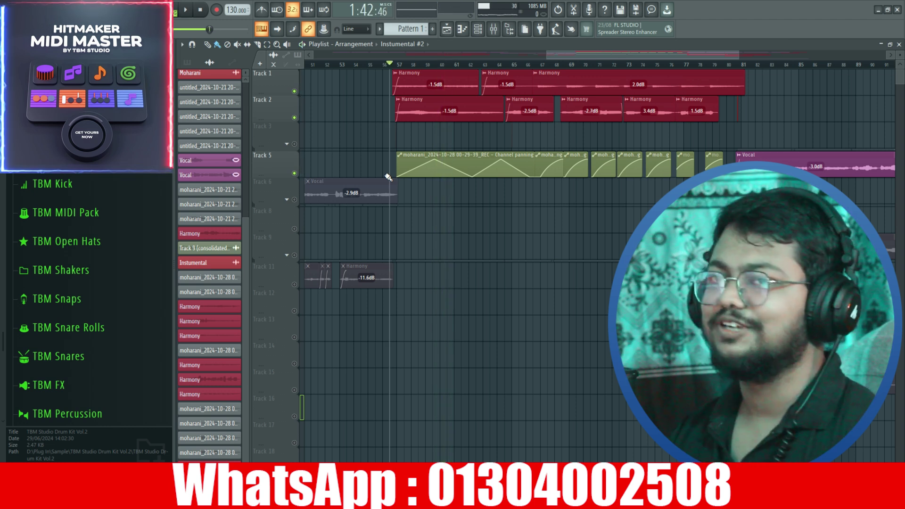